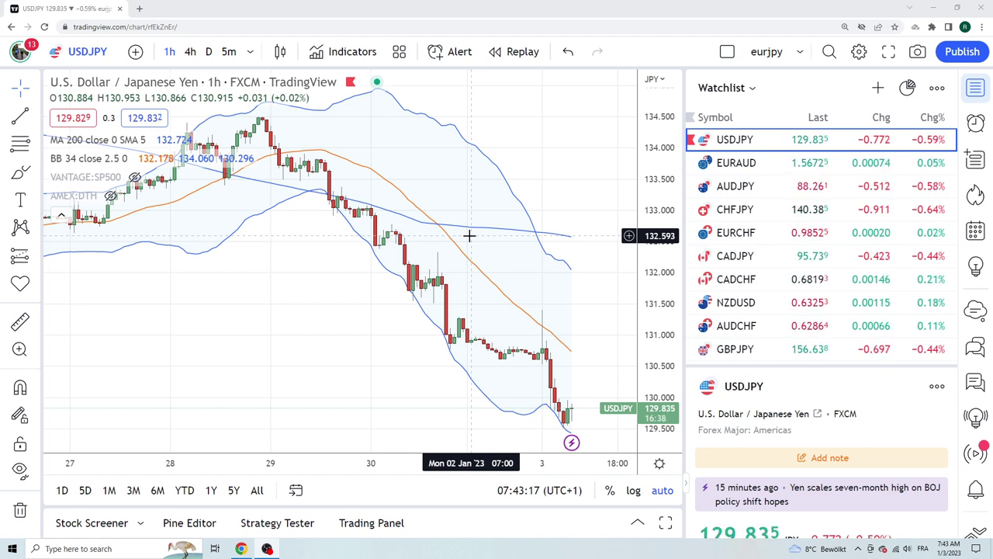
# Step: Load the 1-hour SOLUSD Binance chart from the watchlist and zoom out on its candles
pyautogui.scroll(-3, 773, 229)
pyautogui.scroll(-3, 773, 228)
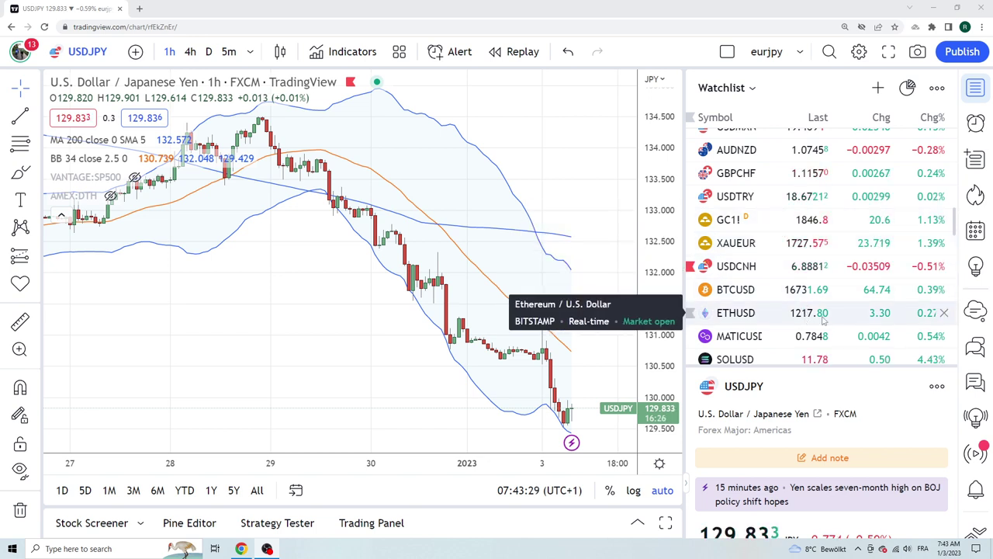
pyautogui.scroll(-1, 815, 313)
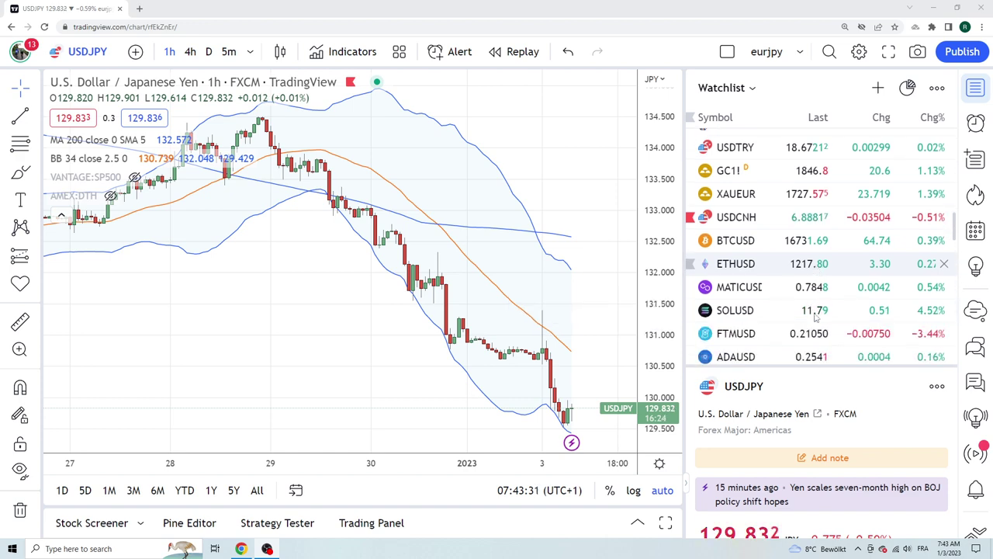
pyautogui.click(756, 308)
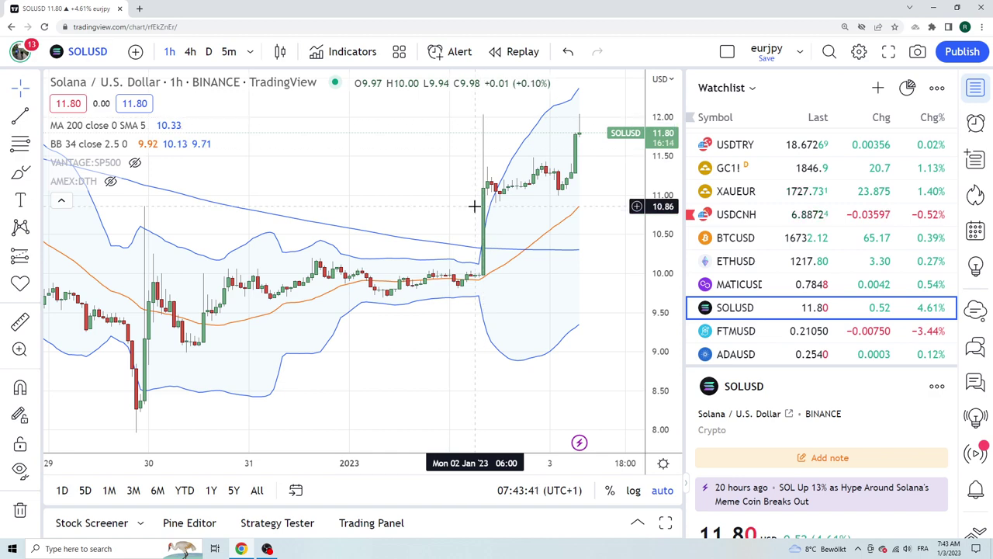
pyautogui.scroll(-4, 471, 208)
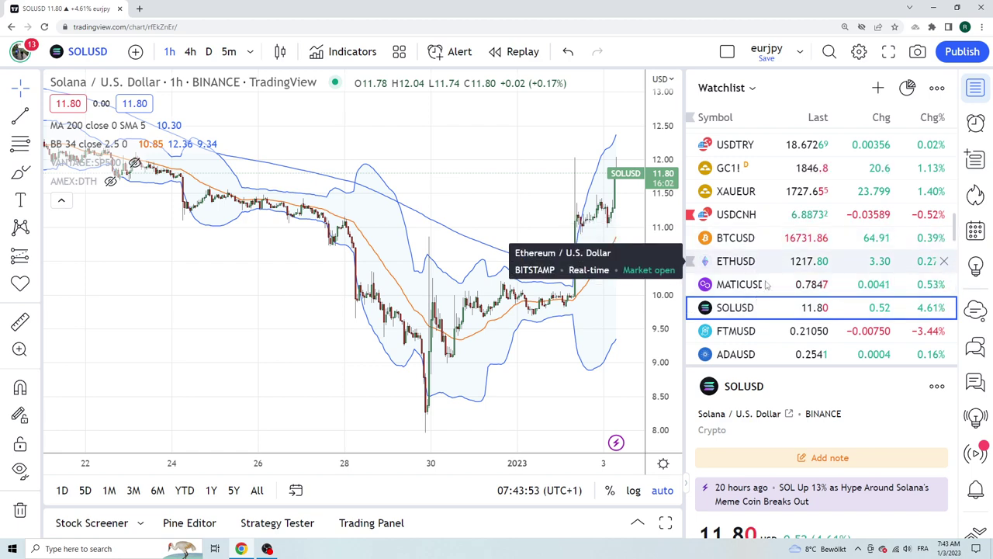
pyautogui.scroll(3, 799, 302)
pyautogui.scroll(8, 799, 304)
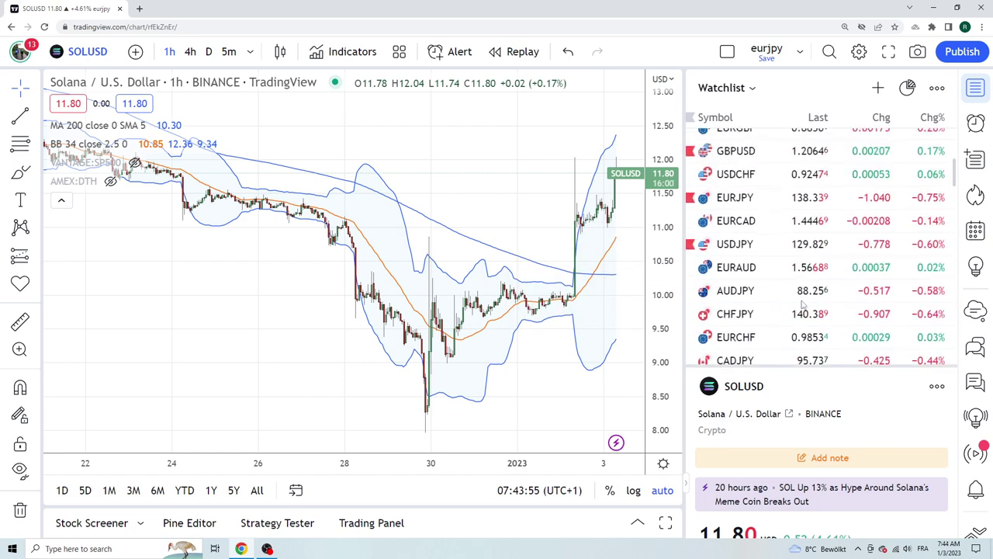
pyautogui.scroll(-3, 803, 305)
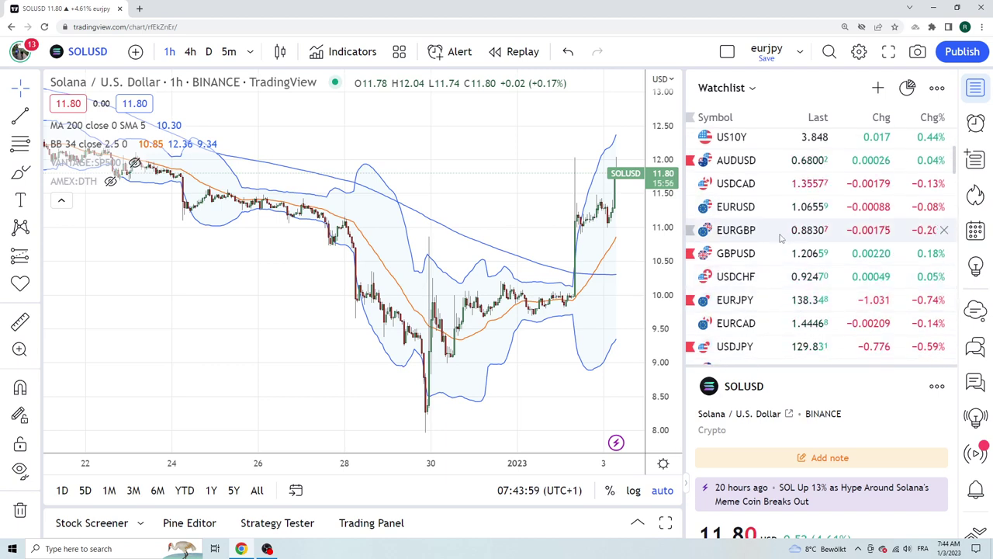
# Step: View the hourly AUDUSD chart, then return to hourly USDJPY zoomed in on recent candles
pyautogui.click(743, 158)
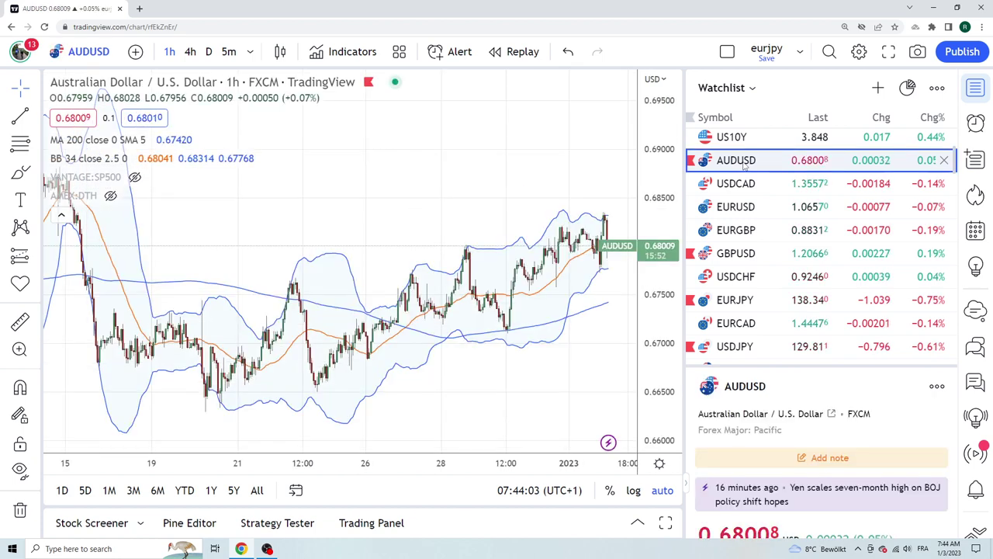
pyautogui.scroll(5, 455, 255)
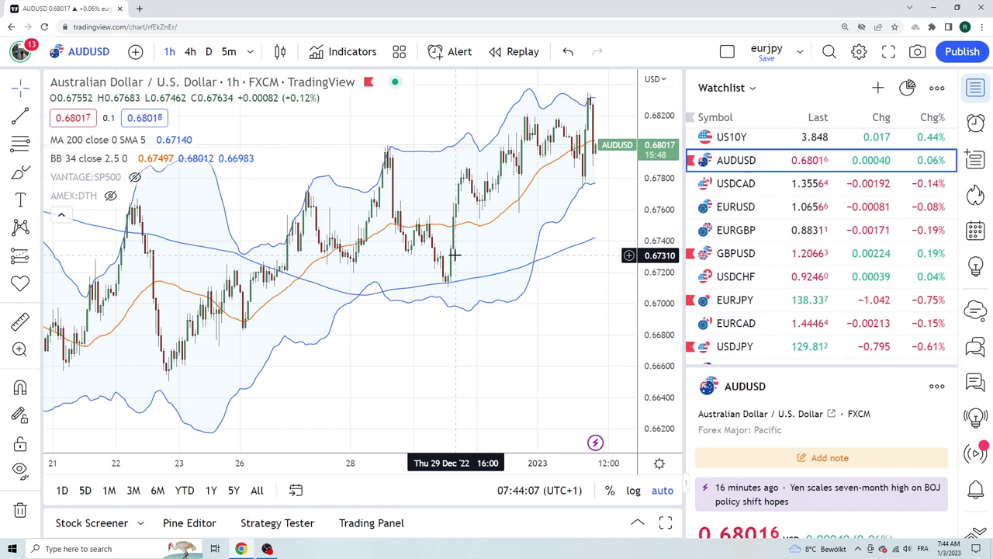
pyautogui.click(771, 342)
pyautogui.scroll(5, 386, 287)
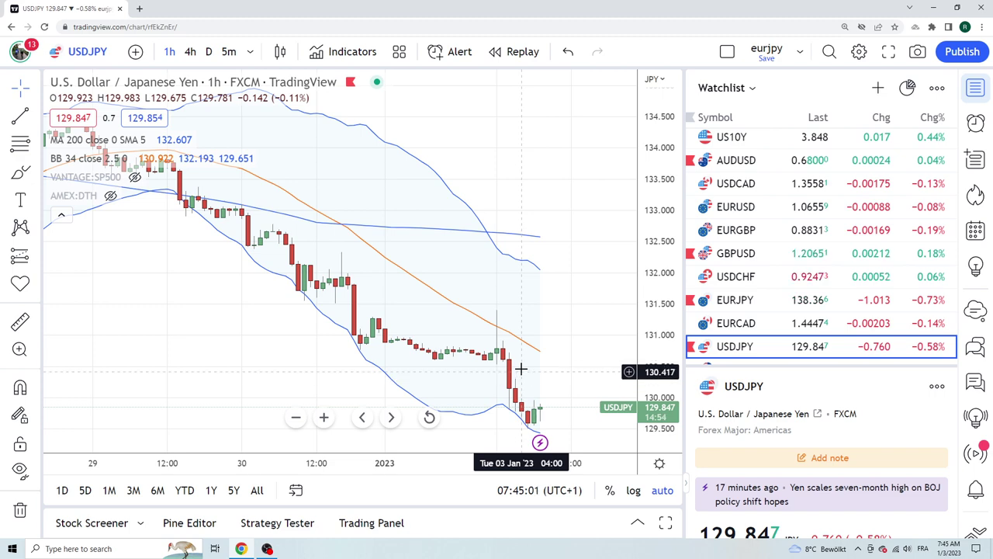
# Step: Switch USDJPY to 1D candles and zoom to show May 2022 through early January 2023
pyautogui.click(208, 52)
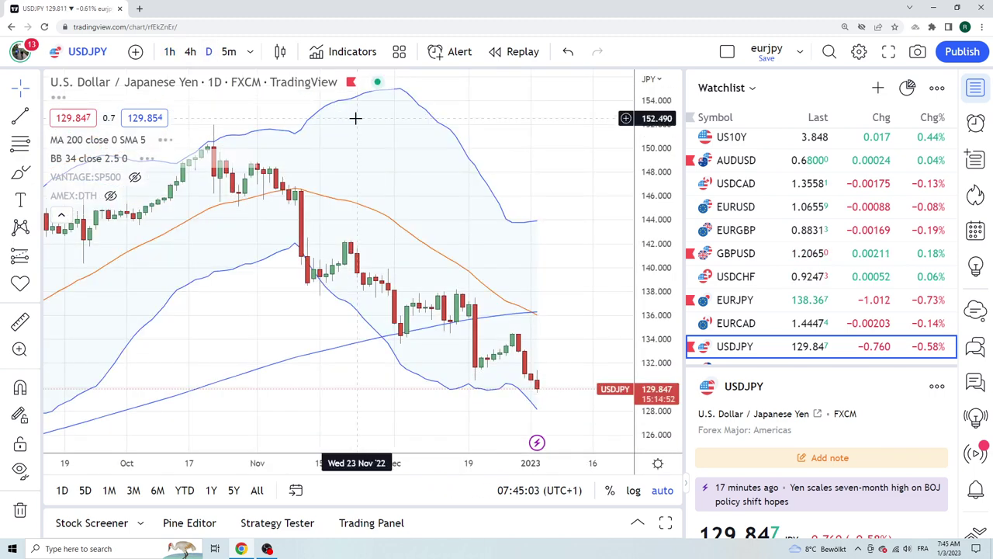
pyautogui.scroll(-5, 395, 171)
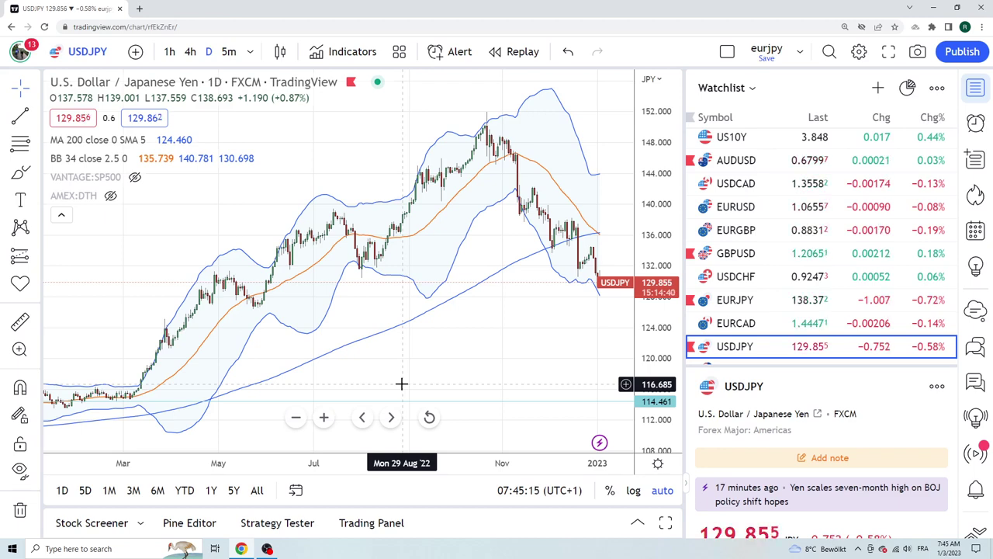
pyautogui.scroll(2, 355, 335)
pyautogui.scroll(3, 354, 335)
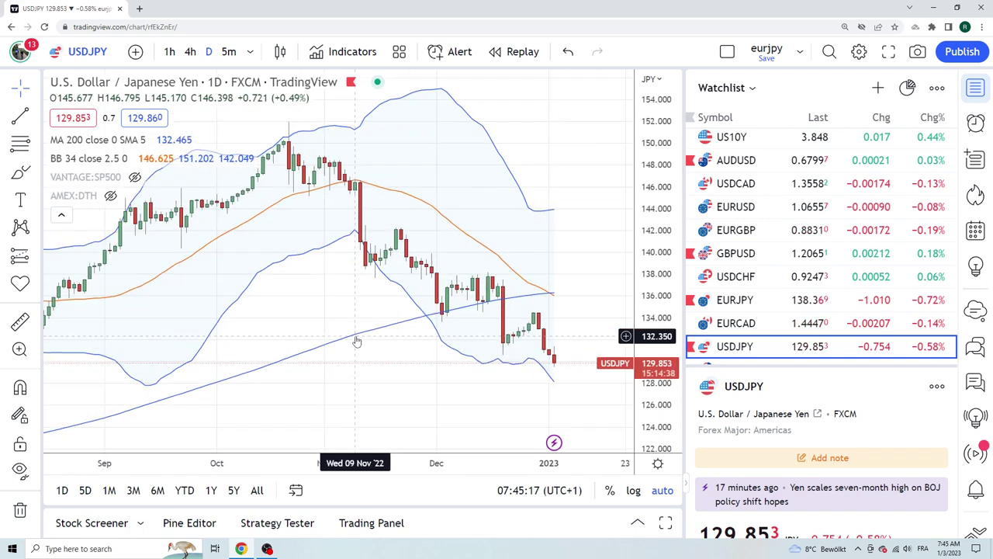
pyautogui.scroll(-3, 367, 340)
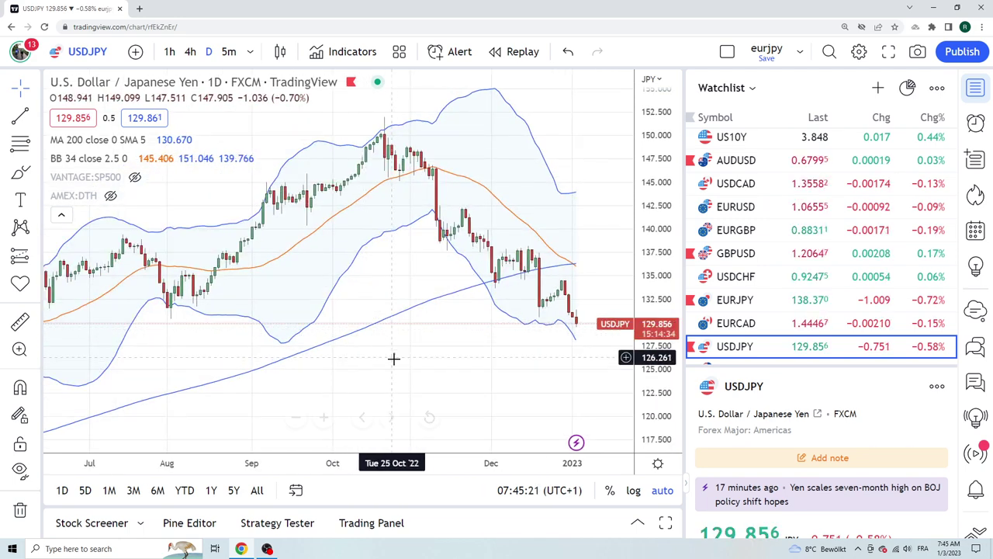
pyautogui.scroll(-2, 397, 355)
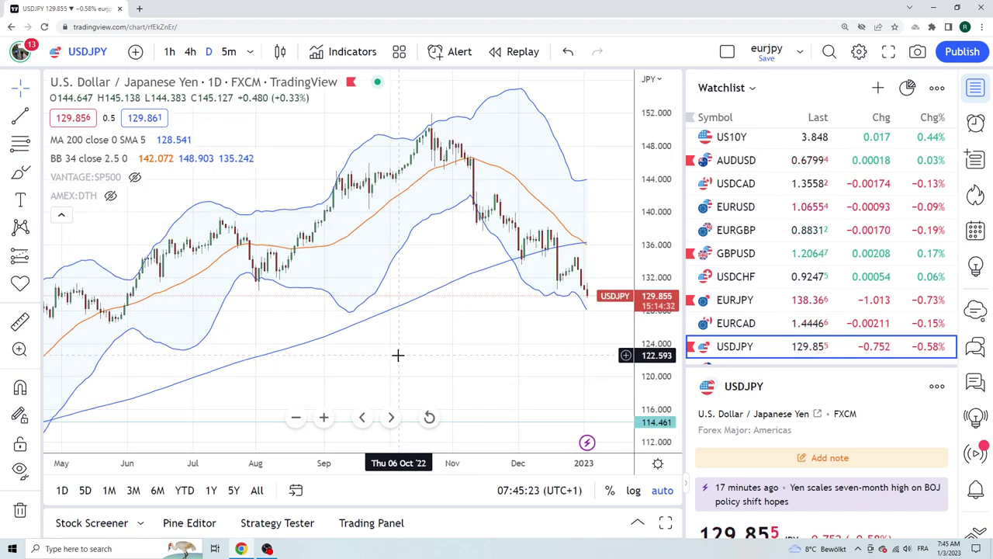
# Step: Zoom the daily USDJPY chart so the time axis spans September to January
pyautogui.scroll(3, 405, 354)
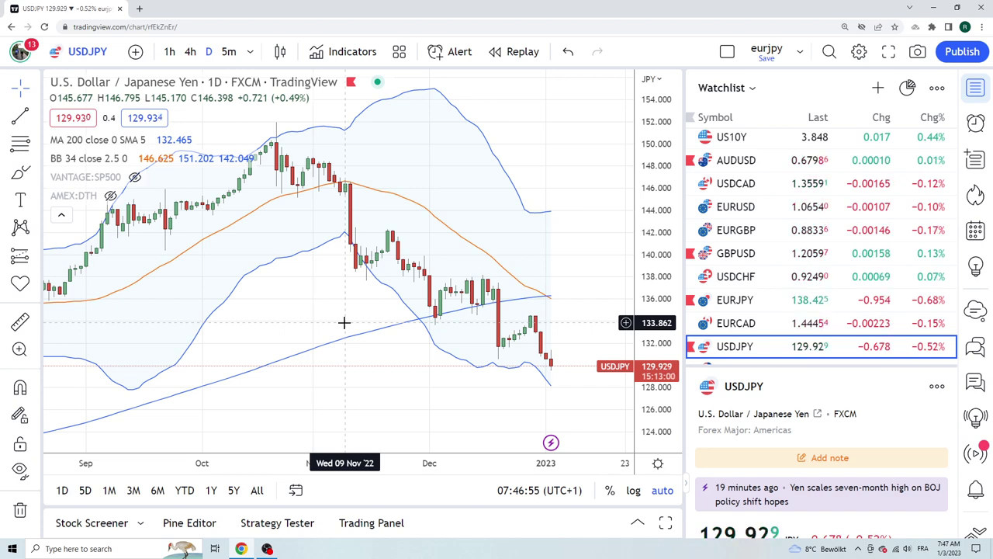
# Step: Set the 1h interval and load EURUSD (FXCM) from the watchlist
pyautogui.click(168, 51)
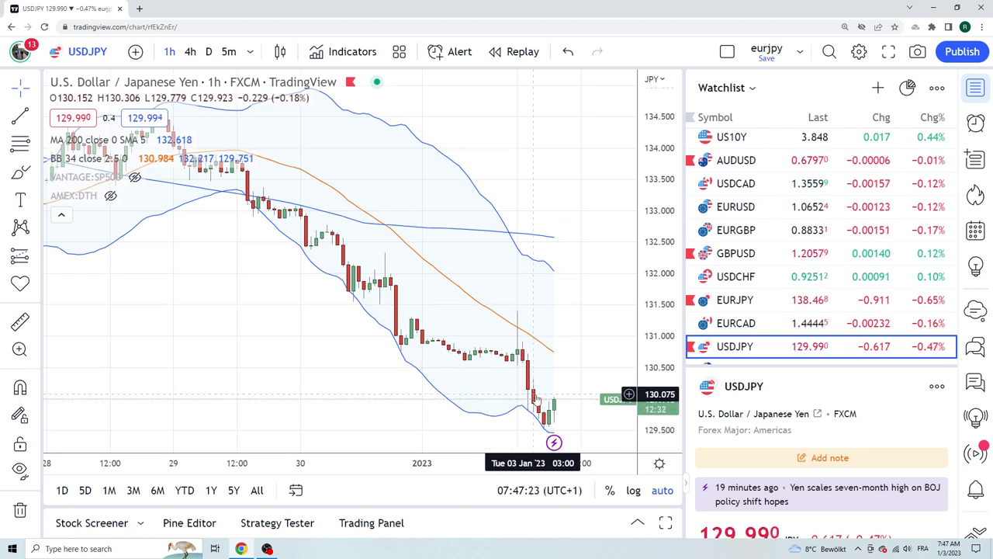
pyautogui.click(751, 207)
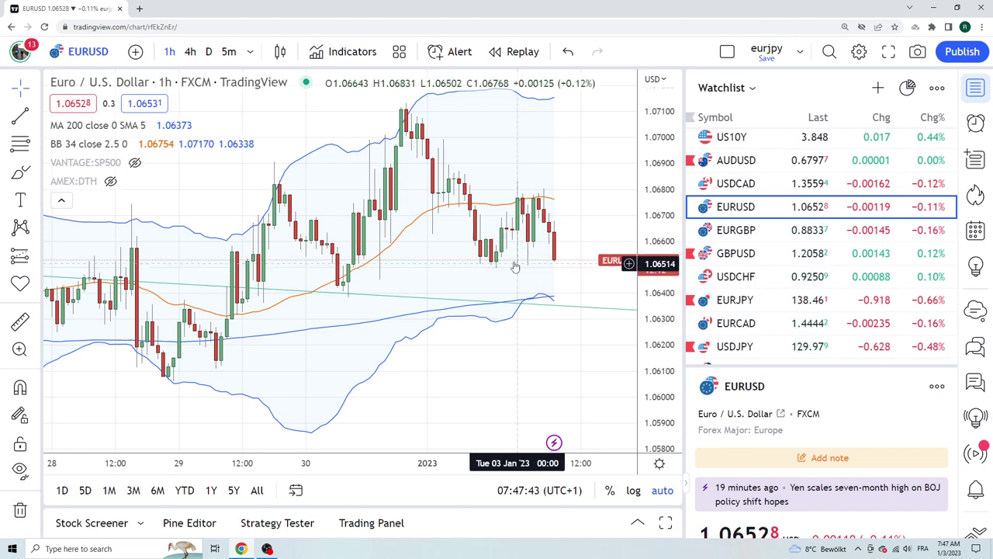
# Step: Change EURUSD to the 1D interval, then load the EURGBP daily chart
pyautogui.click(209, 52)
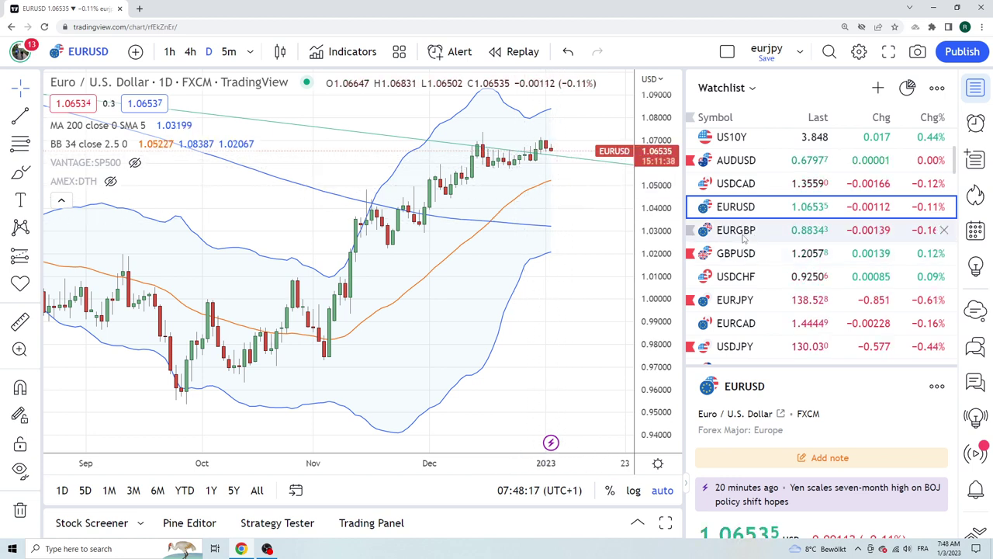
pyautogui.click(743, 239)
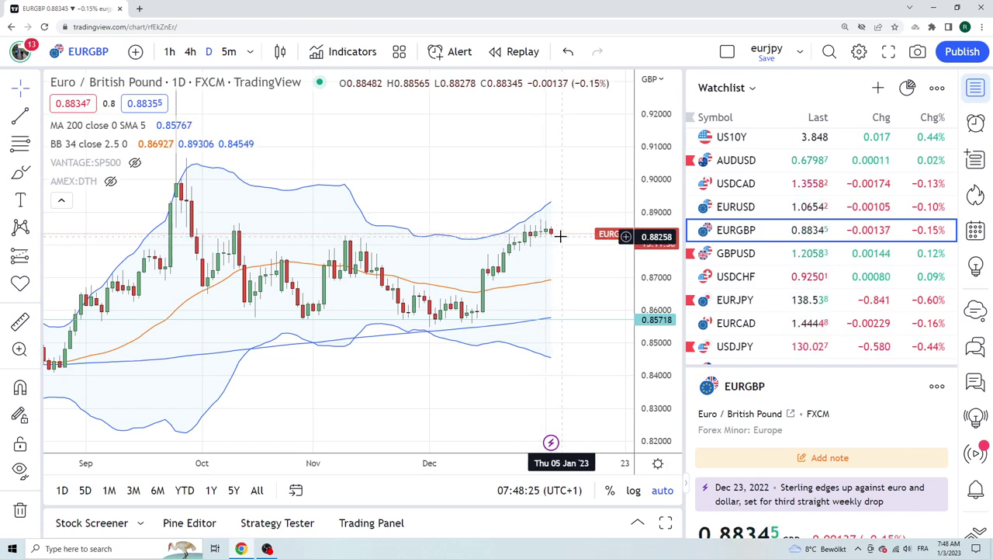
# Step: Step down the watchlist to the daily GBPUSD (FXCM) chart
pyautogui.press('Down')
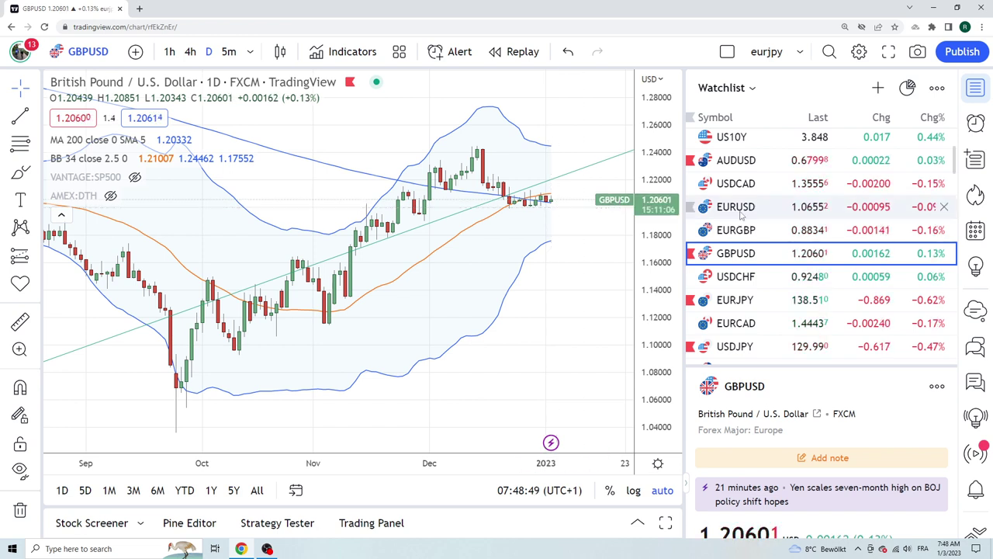
# Step: Load the daily USDCHF (FXCM) chart from the watchlist
pyautogui.click(753, 278)
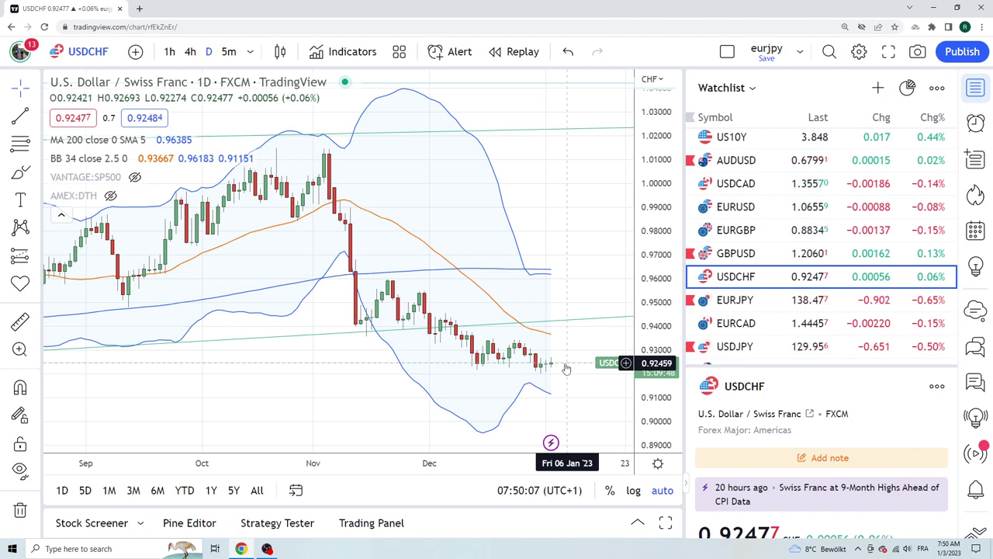
# Step: Load the daily EURJPY (FXCM) chart with its 200 SMA and Bollinger Bands
pyautogui.scroll(-1, 548, 334)
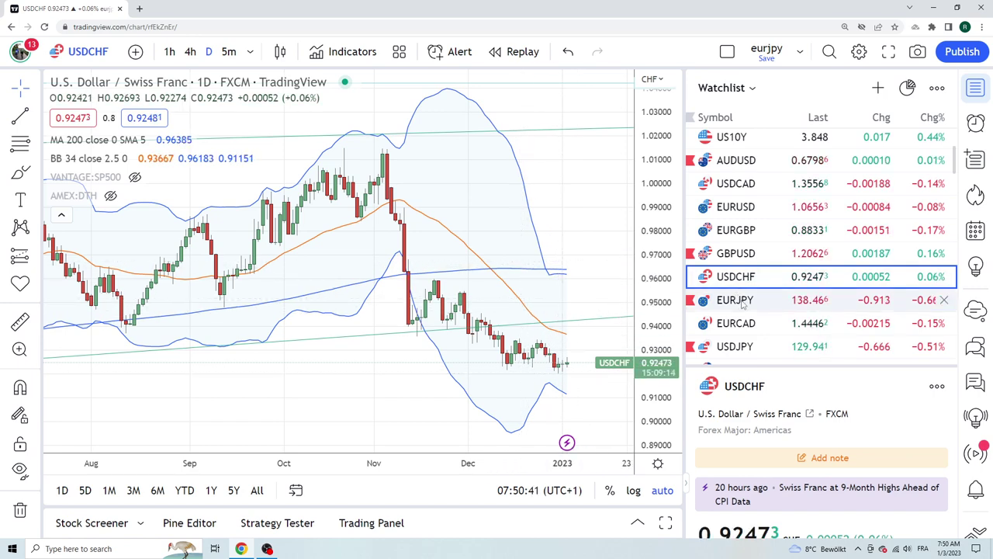
pyautogui.click(742, 305)
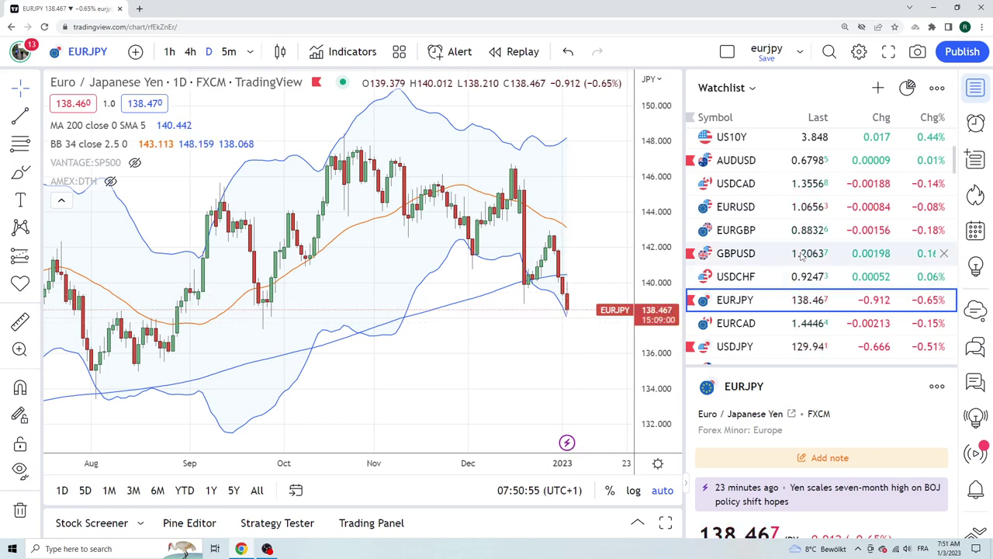
pyautogui.scroll(-1, 802, 256)
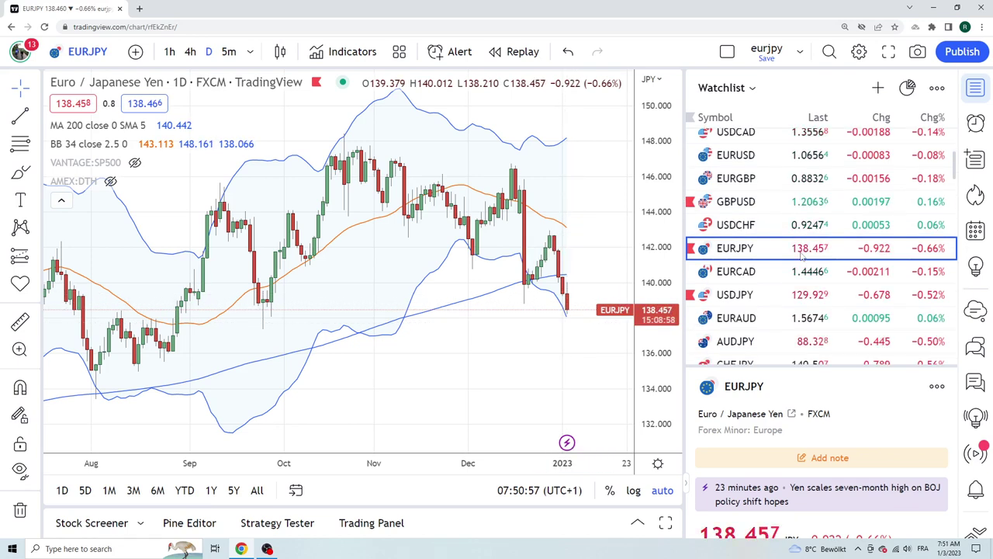
# Step: Glance at daily USDJPY, then load the daily AUDJPY (FXCM) chart
pyautogui.click(751, 295)
pyautogui.scroll(-2, 752, 293)
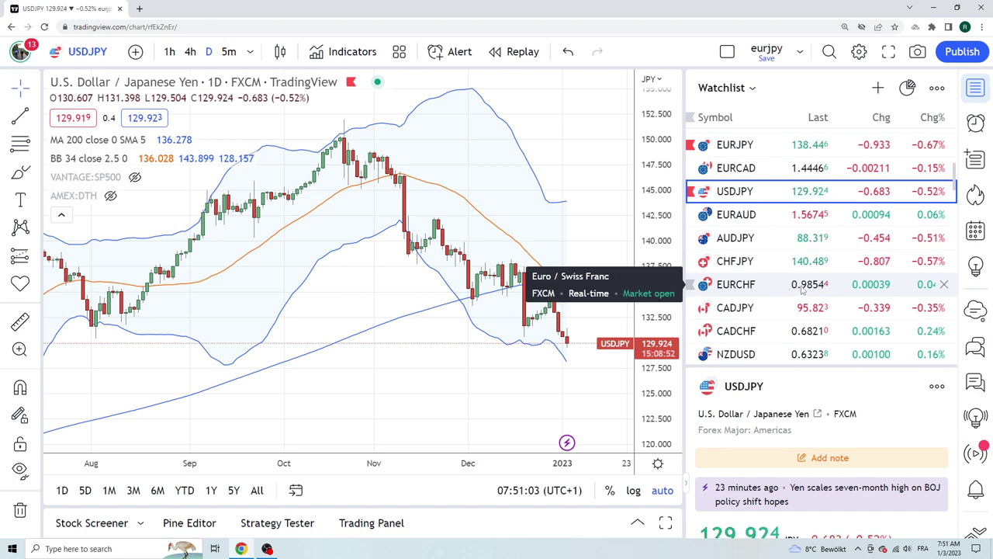
pyautogui.click(735, 241)
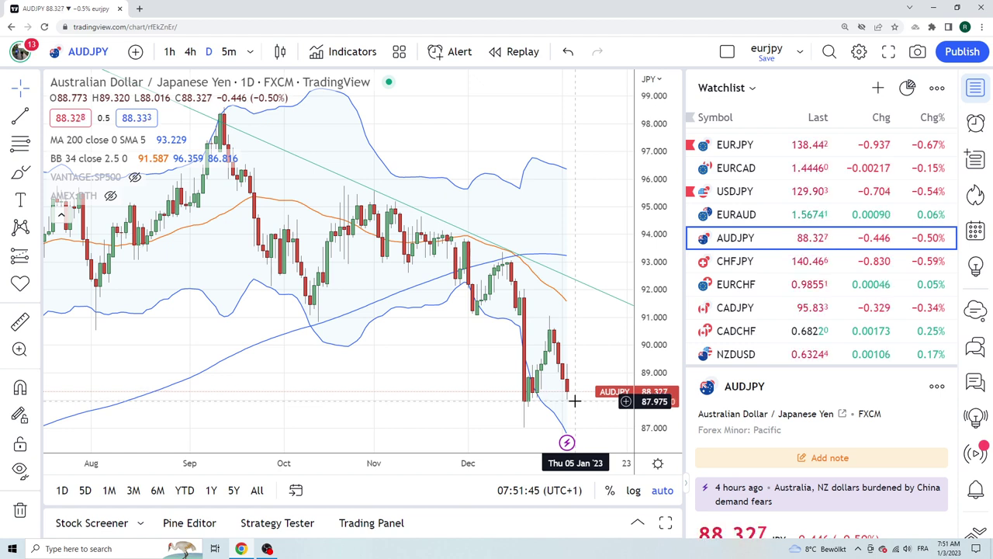
pyautogui.scroll(-1, 827, 273)
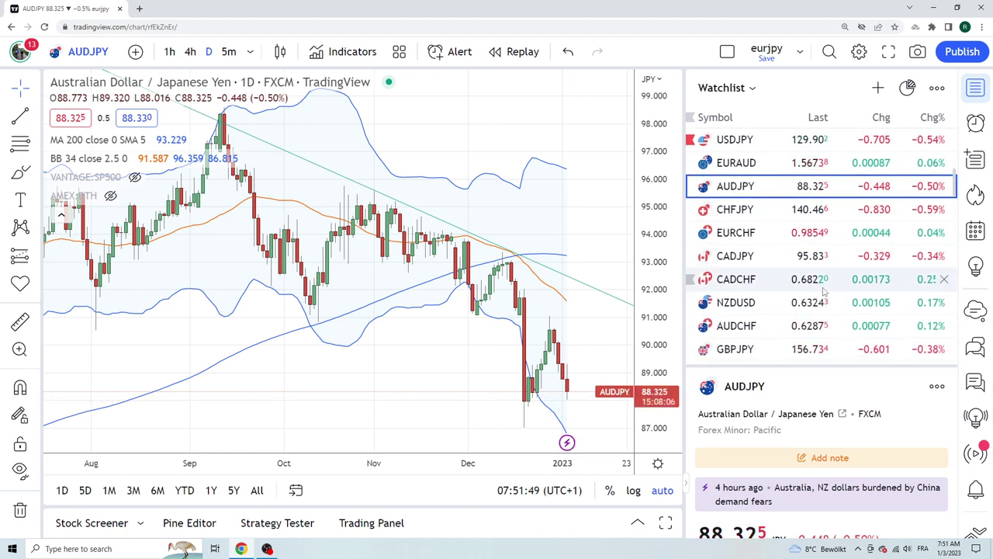
# Step: Load NZDUSD from the watchlist and put it on 4h candles, ending near 0.6324
pyautogui.click(752, 304)
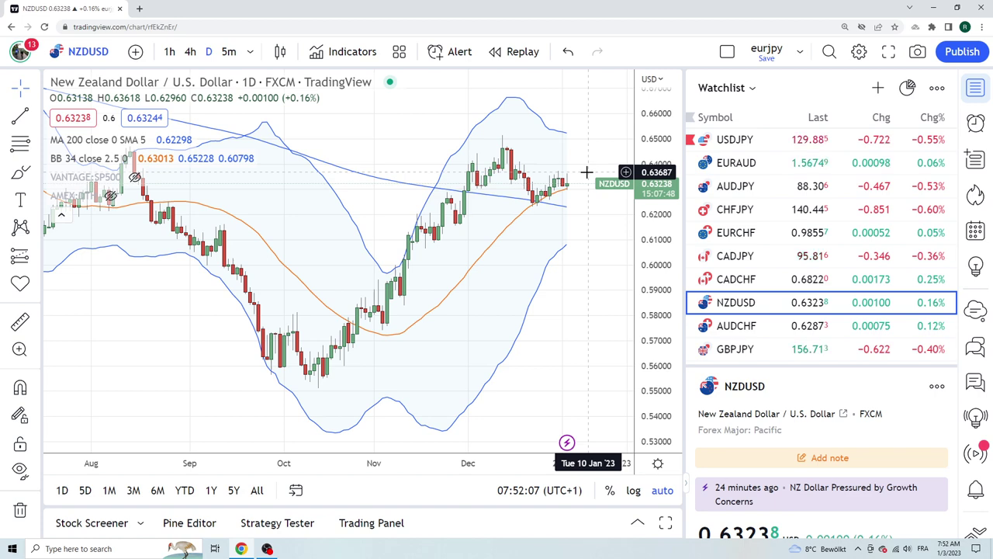
pyautogui.click(190, 52)
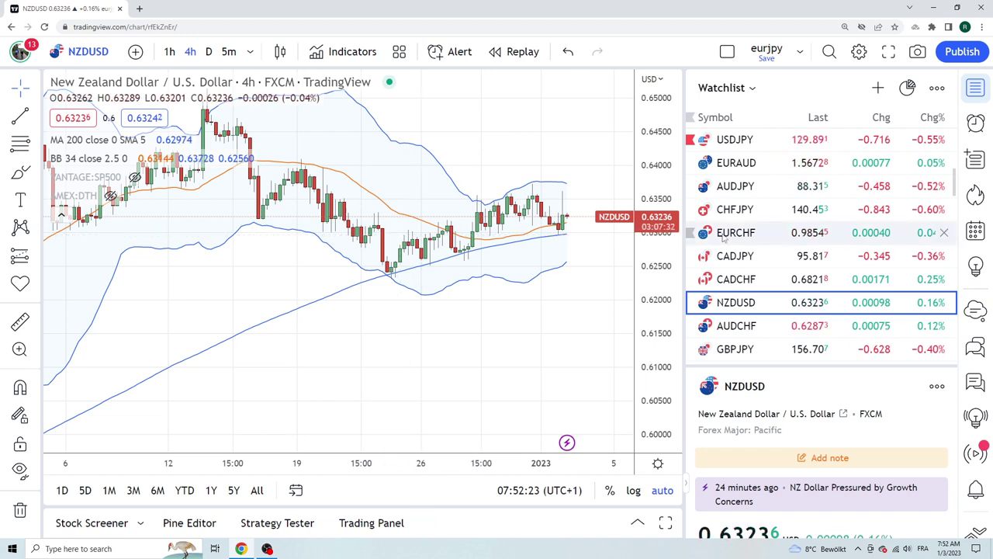
pyautogui.scroll(-1, 789, 237)
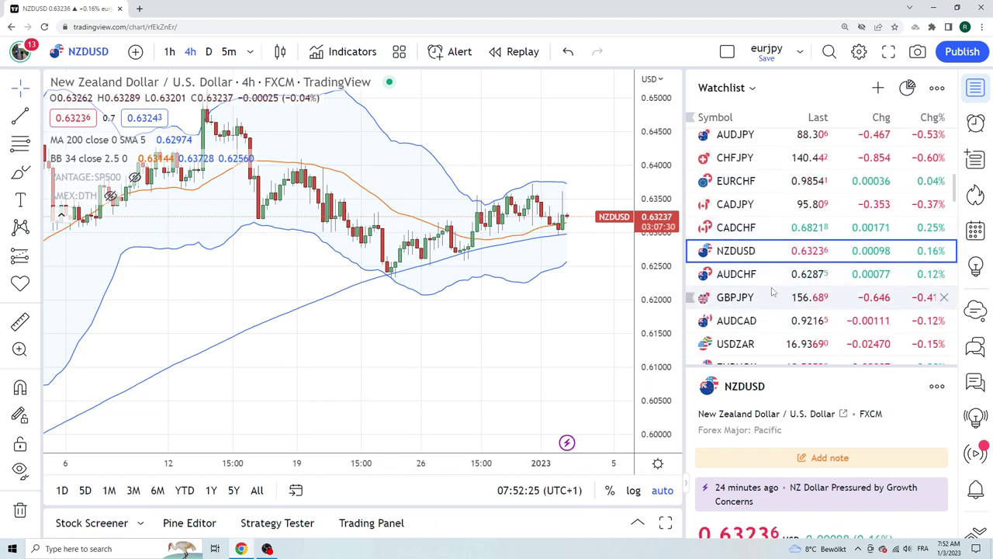
pyautogui.scroll(-1, 784, 304)
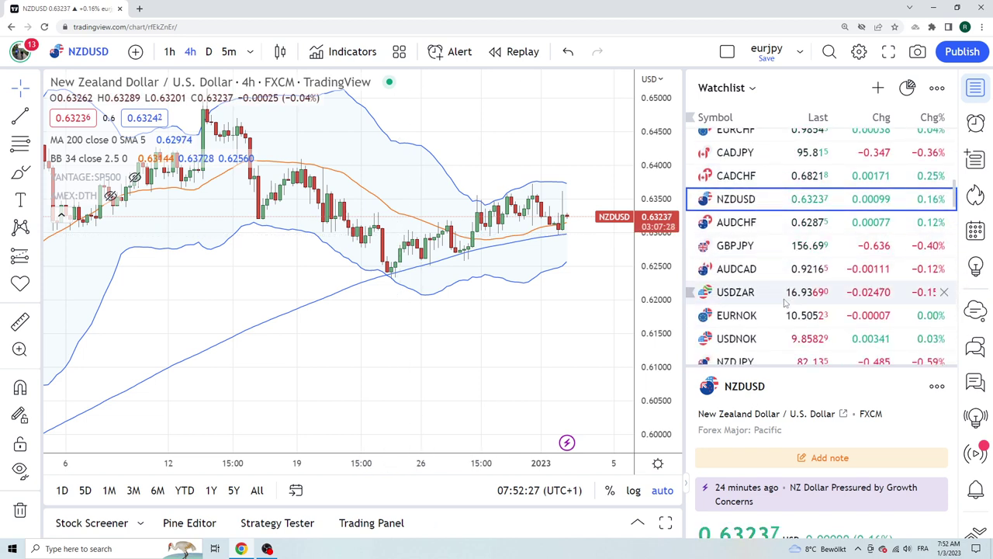
pyautogui.scroll(8, 770, 302)
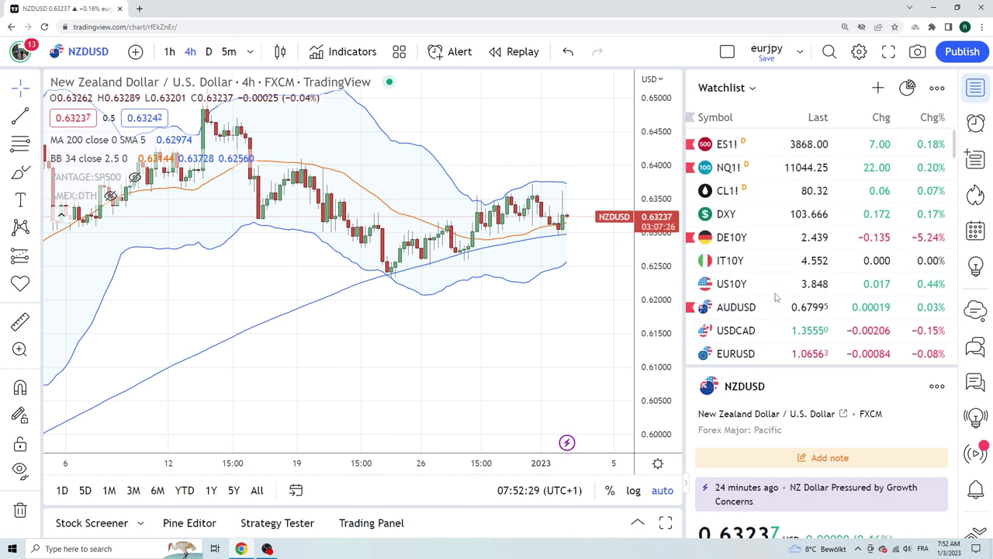
# Step: Load ES1! (CME_MINI) from the top of the watchlist, near 3867.50
pyautogui.click(791, 142)
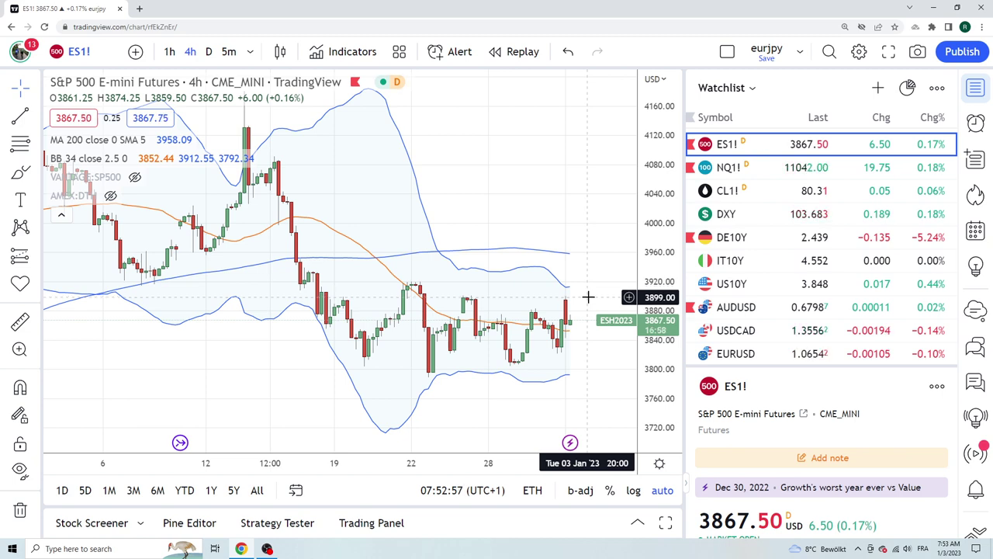
# Step: Load CL1! (NYMEX) and frame mid-December to early January on the 4h chart
pyautogui.click(737, 194)
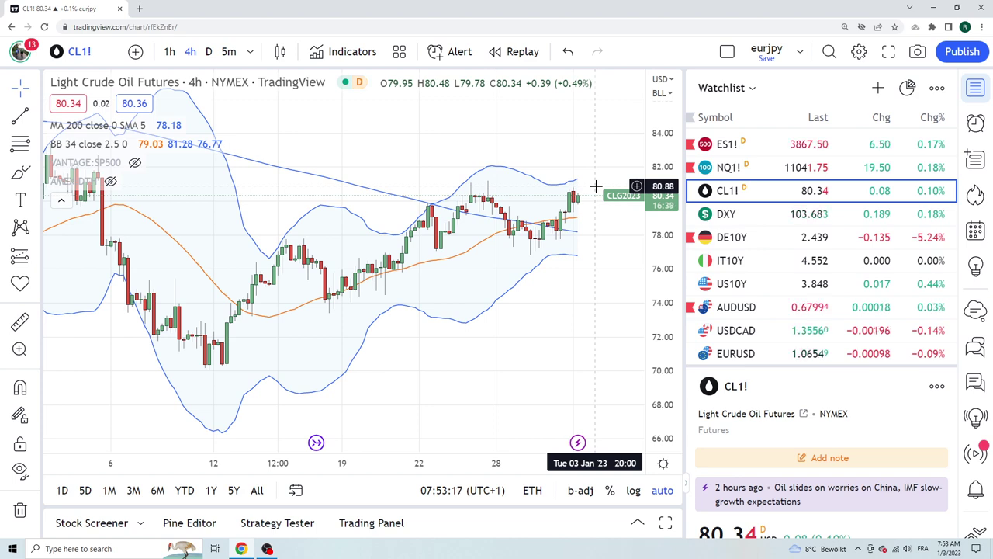
pyautogui.scroll(-2, 593, 182)
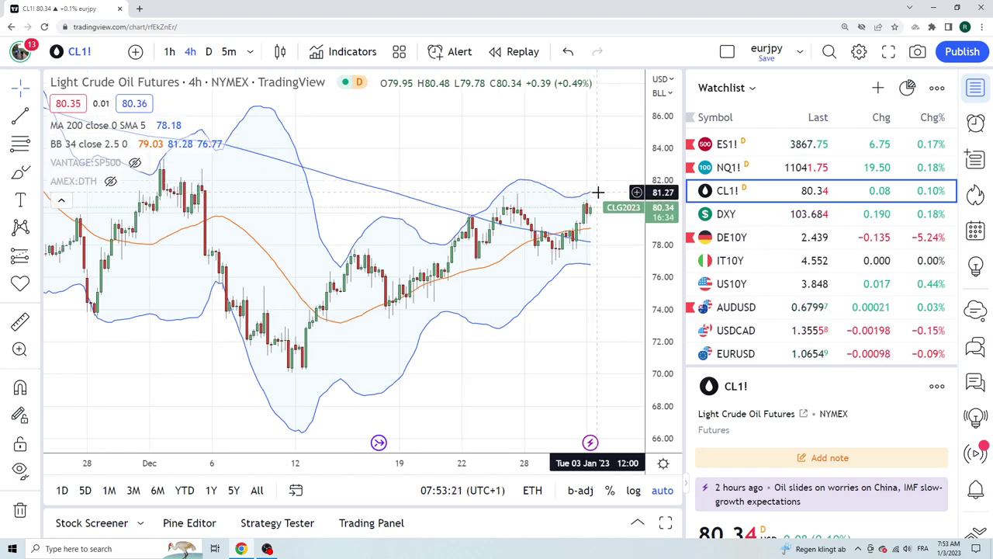
pyautogui.scroll(-1, 596, 194)
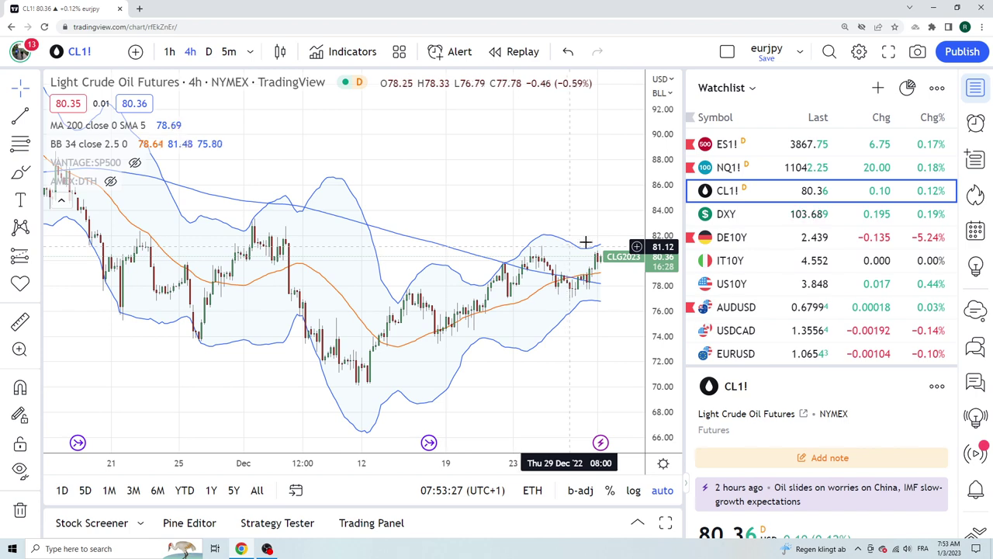
pyautogui.scroll(2, 477, 217)
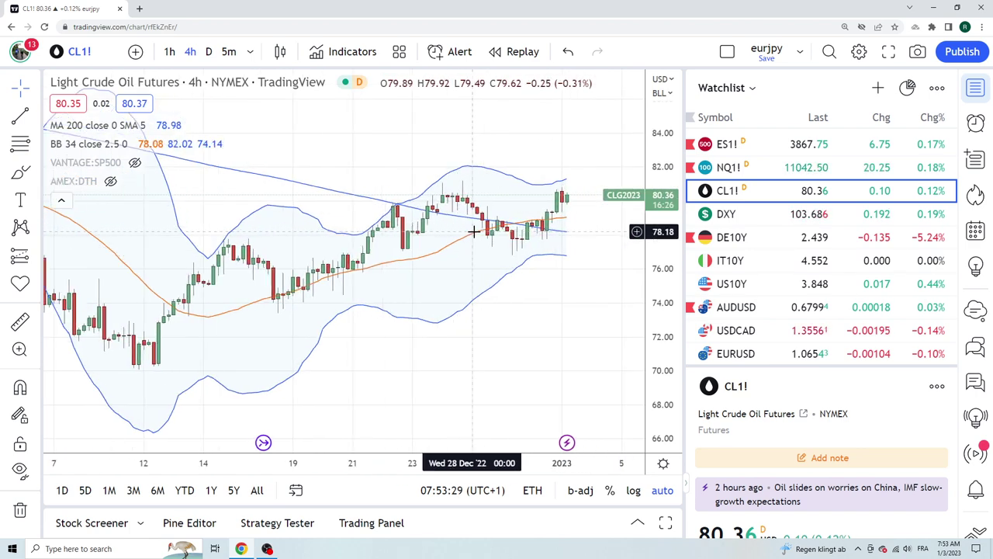
pyautogui.scroll(2, 475, 233)
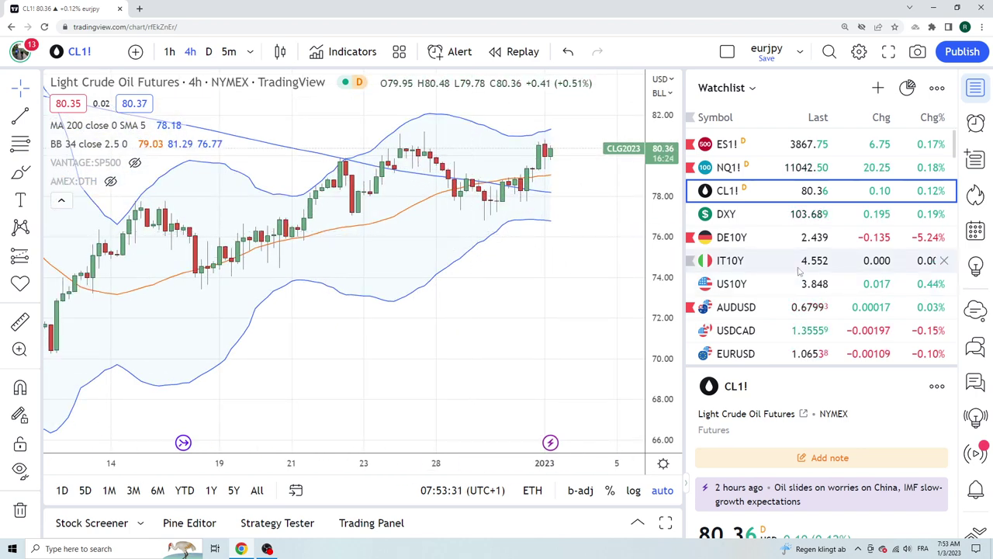
# Step: Load US10Y (TVC) from the watchlist and zoom out to show history back to September
pyautogui.click(747, 289)
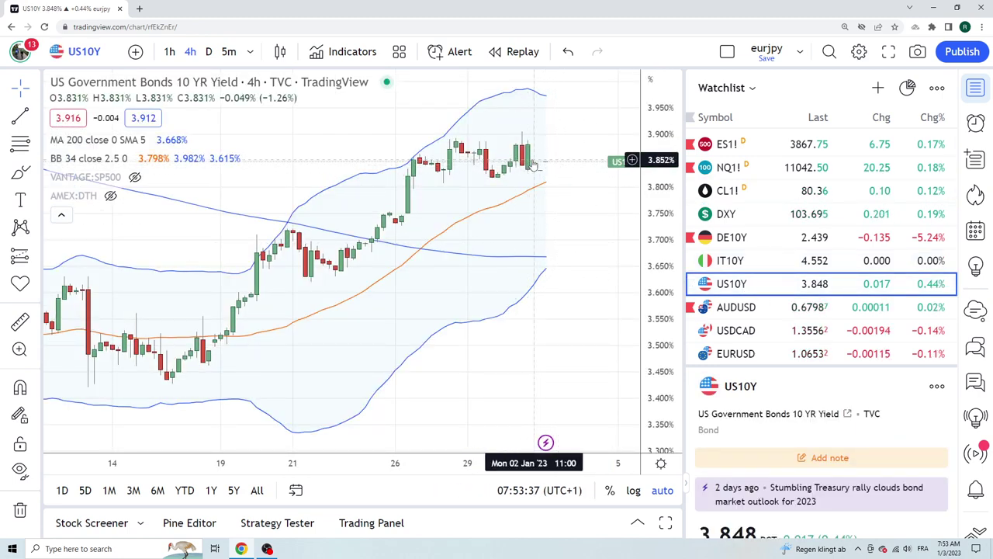
pyautogui.scroll(-5, 554, 195)
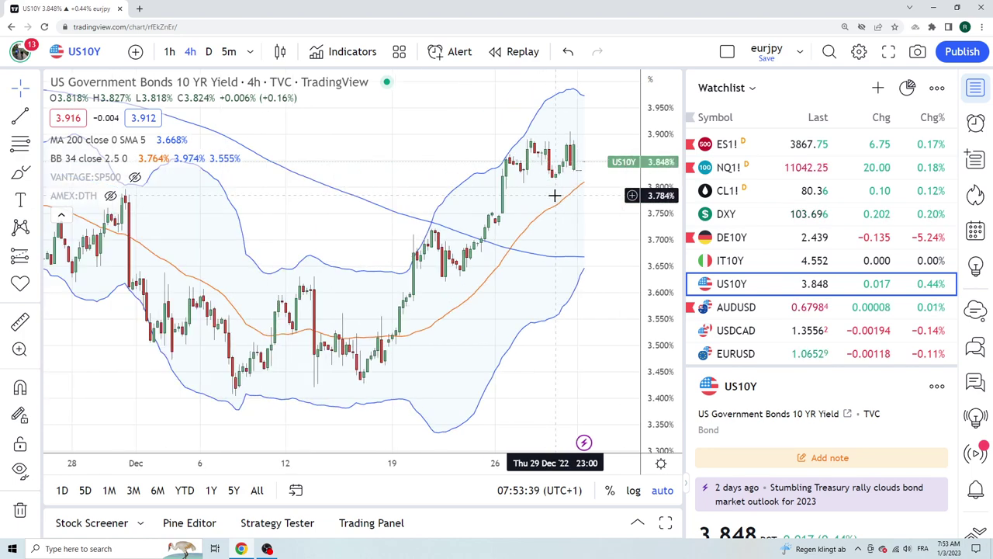
pyautogui.scroll(-3, 555, 195)
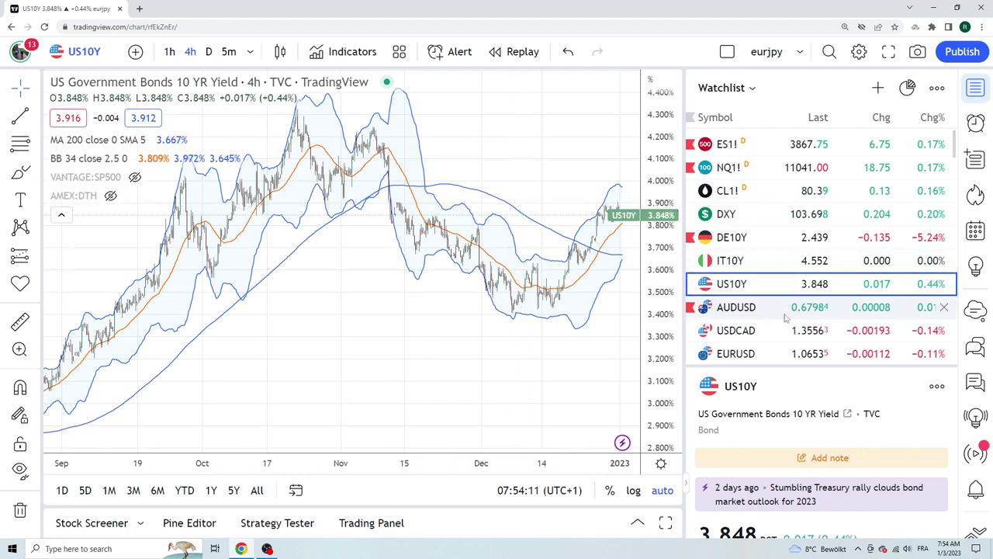
# Step: Load EURUSD (FXCM) on 1h candles, zoomed in to the last few days
pyautogui.scroll(-1, 779, 311)
pyautogui.click(737, 303)
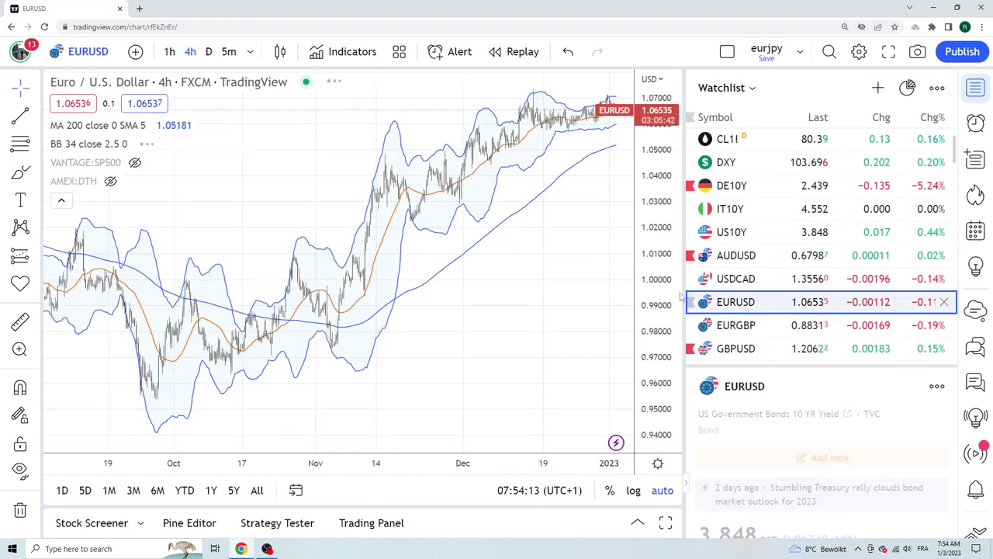
pyautogui.click(169, 51)
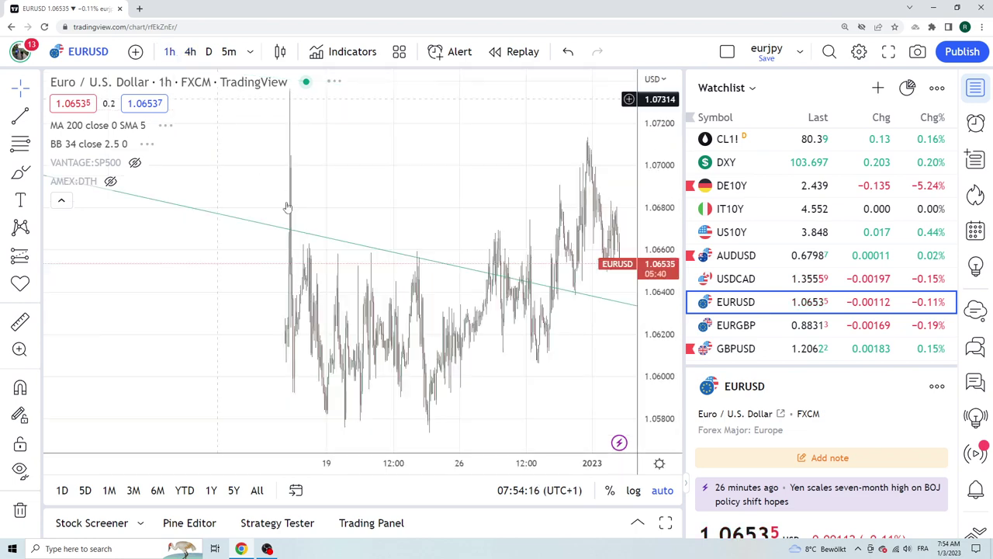
pyautogui.scroll(5, 348, 245)
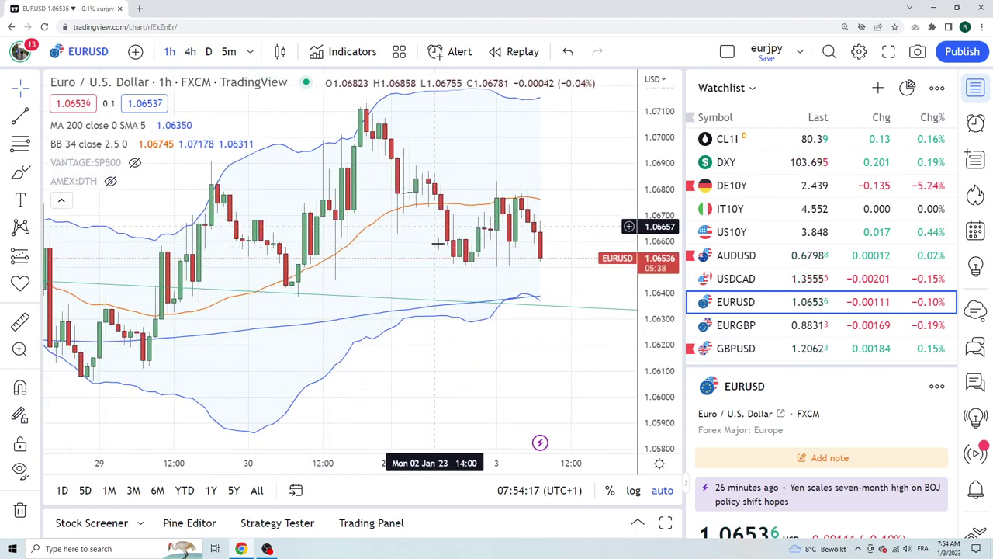